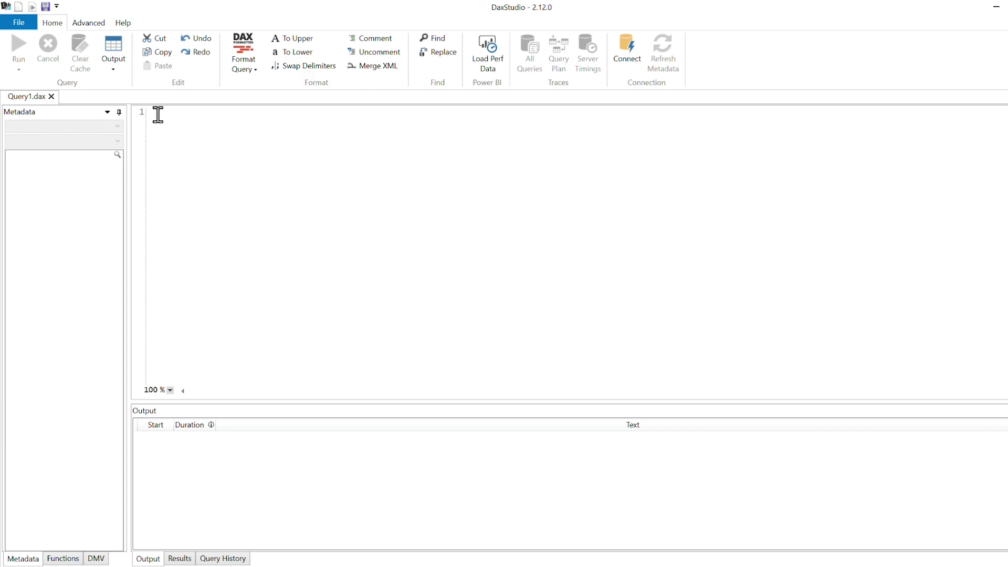
# - Switch DAX Studio's ribbon to the Advanced tab to reach the model metrics features
pyautogui.click(96, 25)
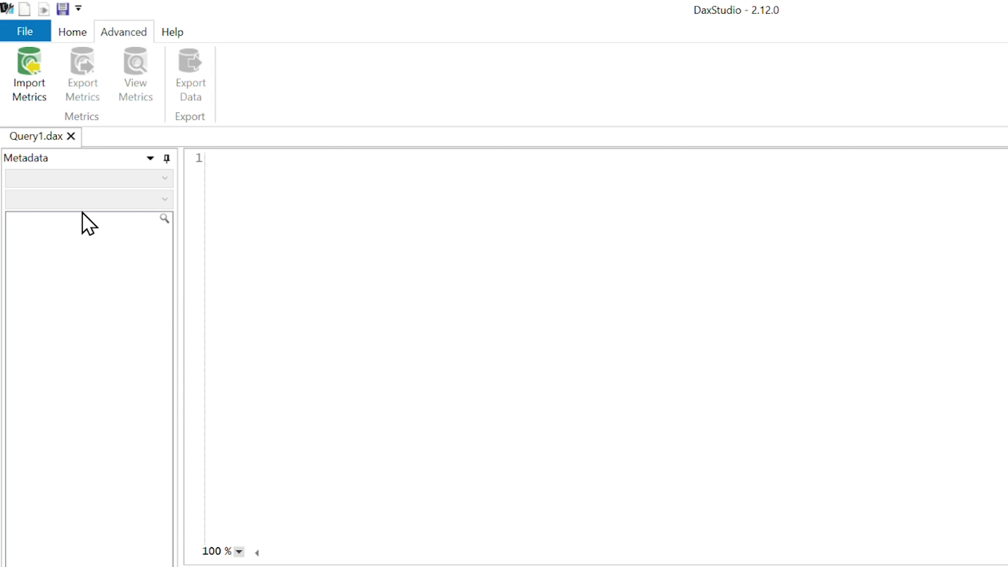
# - Import AdventureWorks.vpax metrics and enlarge the VertiPaq Analyzer Metrics pane
pyautogui.click(34, 69)
pyautogui.click(261, 134)
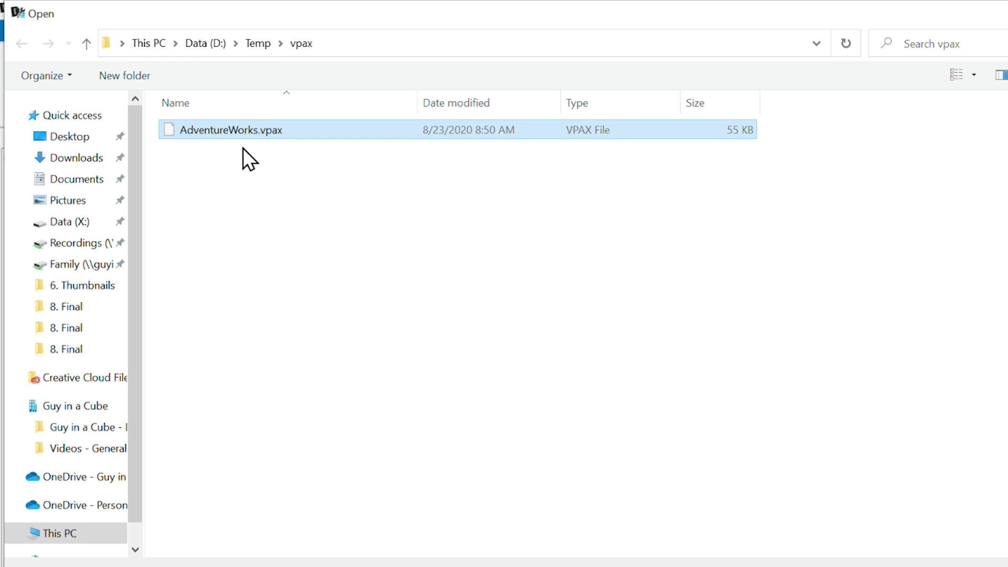
pyautogui.press('Return')
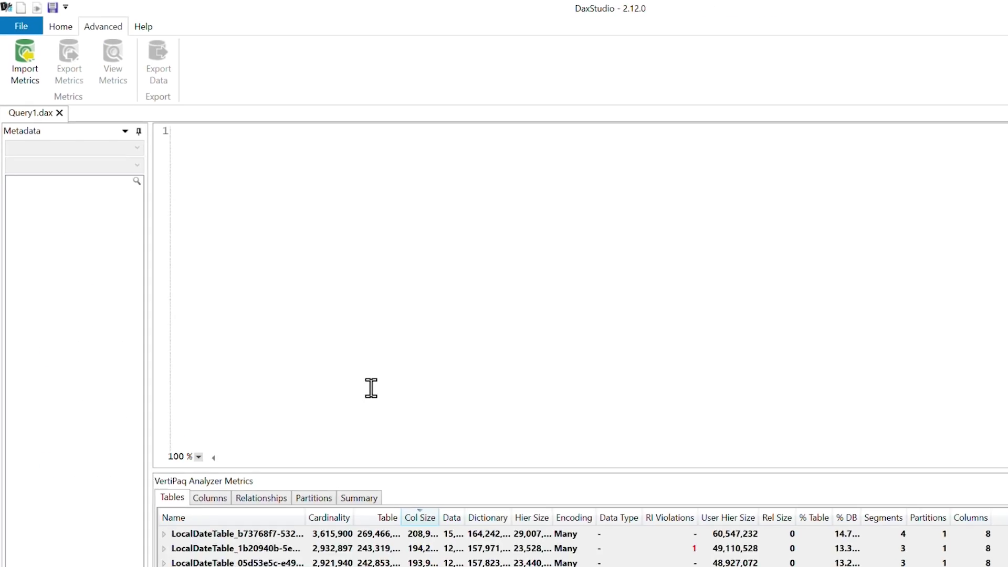
pyautogui.moveTo(380, 379); pyautogui.dragTo(380, 231)
pyautogui.scroll(2, 409, 370)
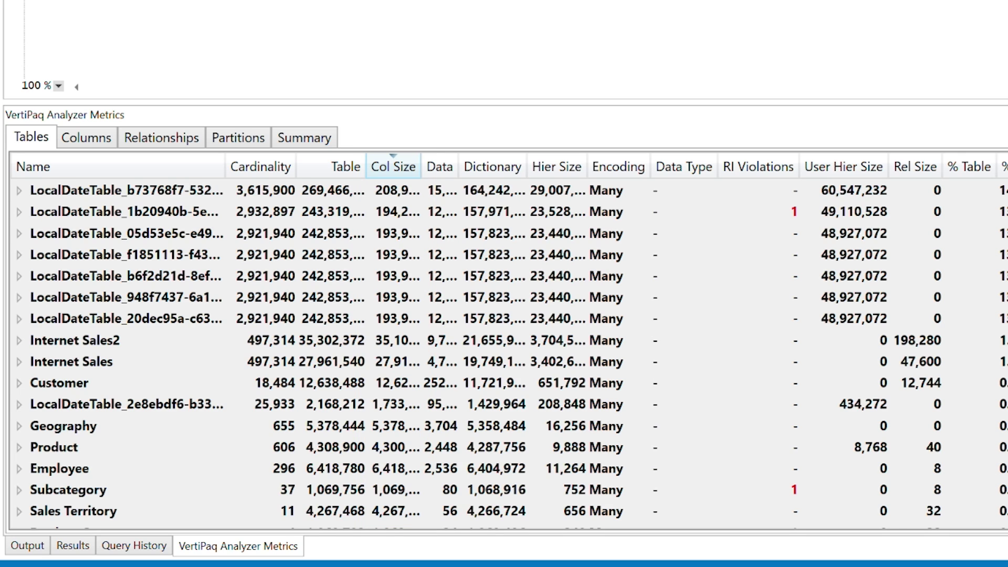
# - Widen the Col Size and % DB columns in the Tables grid to show full values
pyautogui.moveTo(421, 166); pyautogui.dragTo(462, 167)
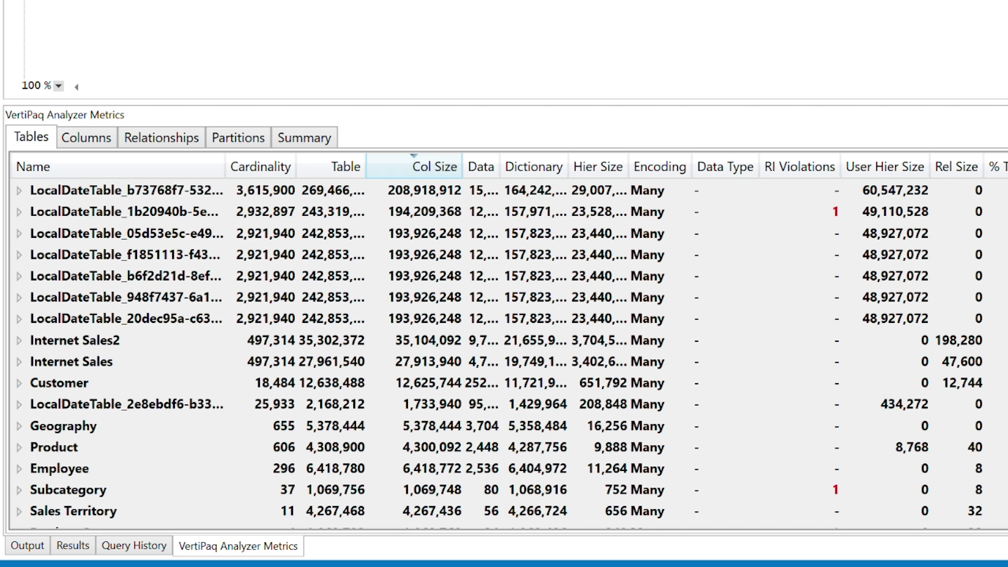
pyautogui.moveTo(913, 164); pyautogui.dragTo(933, 166)
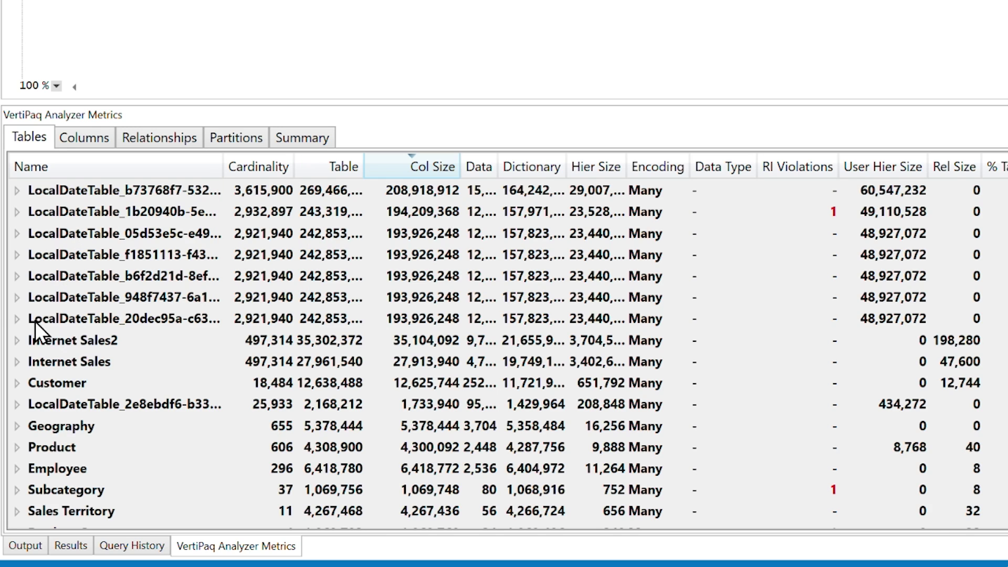
# - Expand a LocalDateTable row to show Date as its biggest column, then switch to Power BI
pyautogui.click(16, 319)
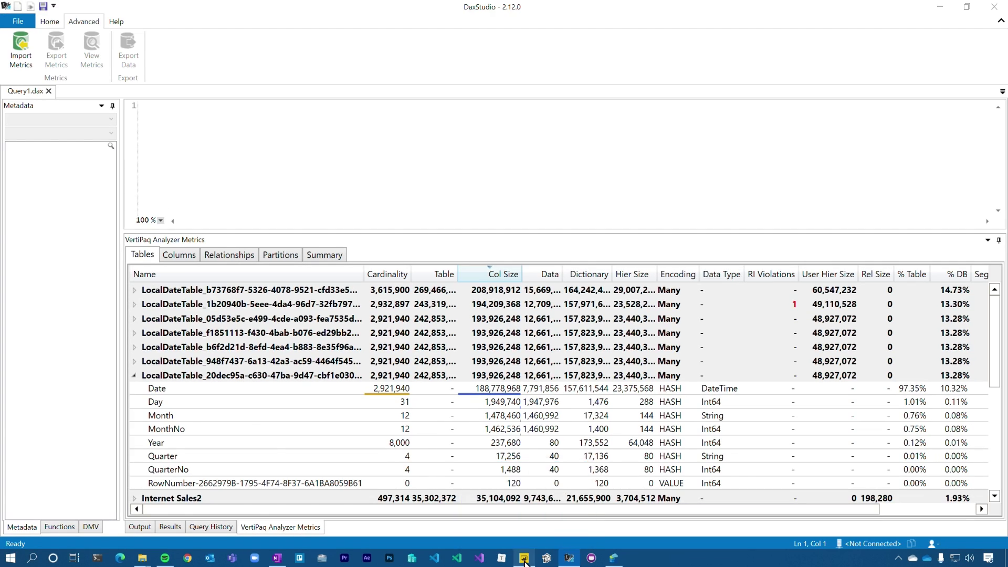
pyautogui.click(524, 558)
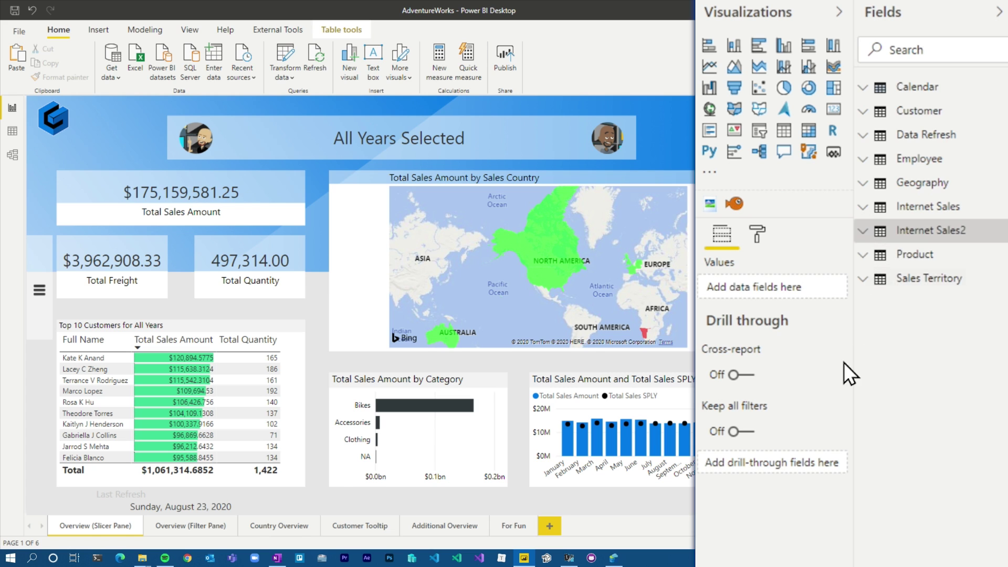
# - Expand Internet Sales2 and Sales Territory in the Fields pane, then switch to Data view
pyautogui.click(868, 234)
pyautogui.scroll(-3, 960, 446)
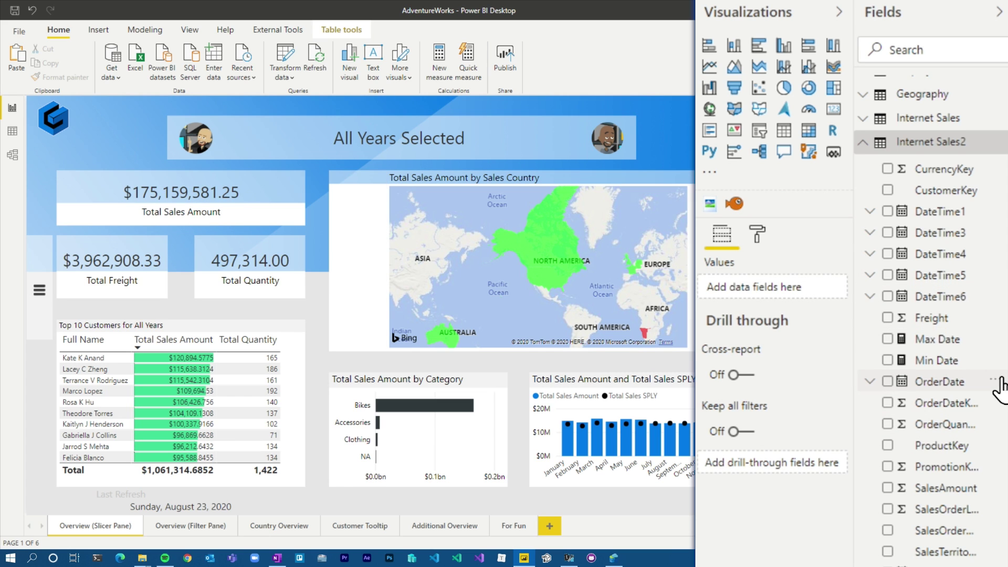
pyautogui.scroll(-1, 955, 386)
pyautogui.scroll(-3, 876, 548)
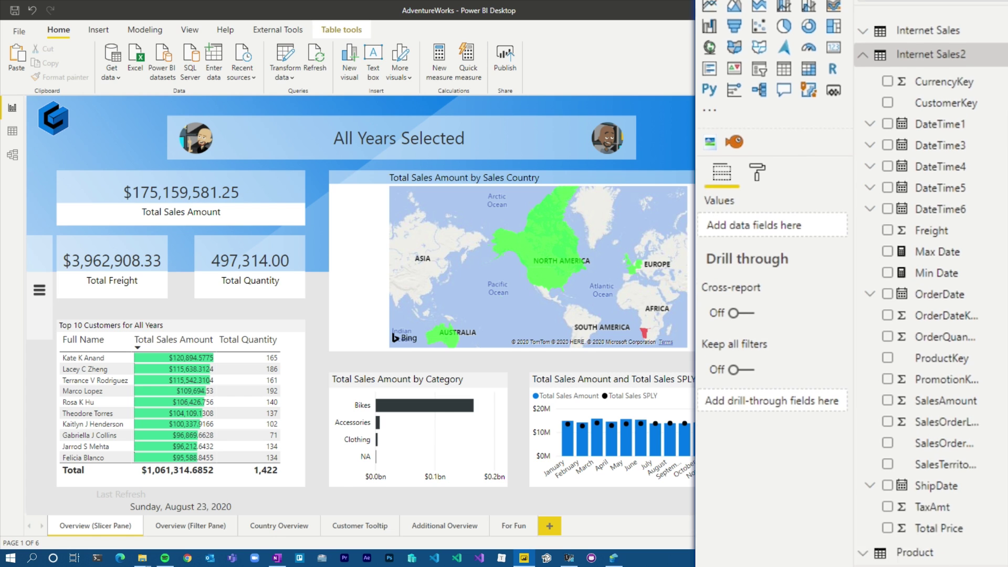
pyautogui.click(865, 536)
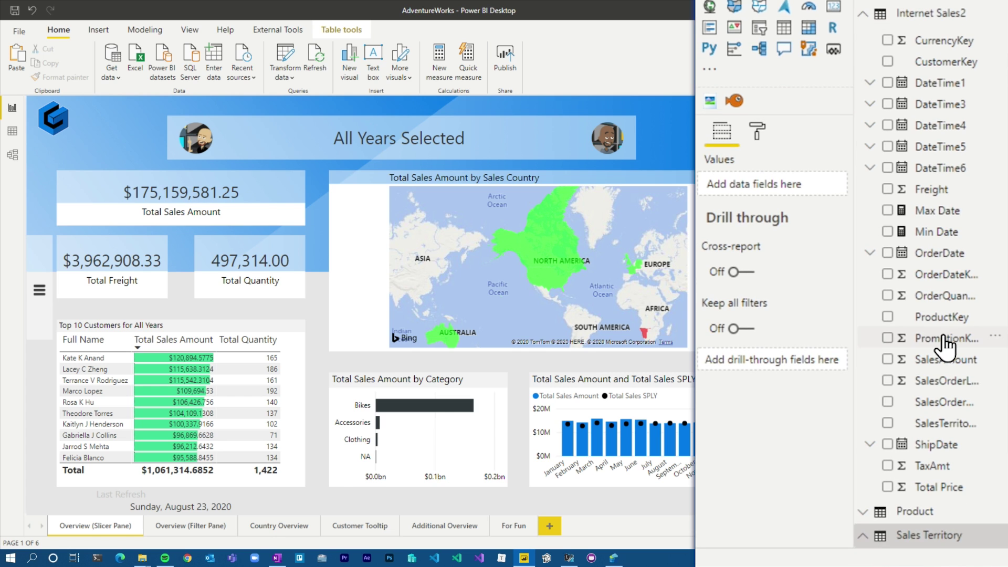
pyautogui.scroll(-4, 945, 342)
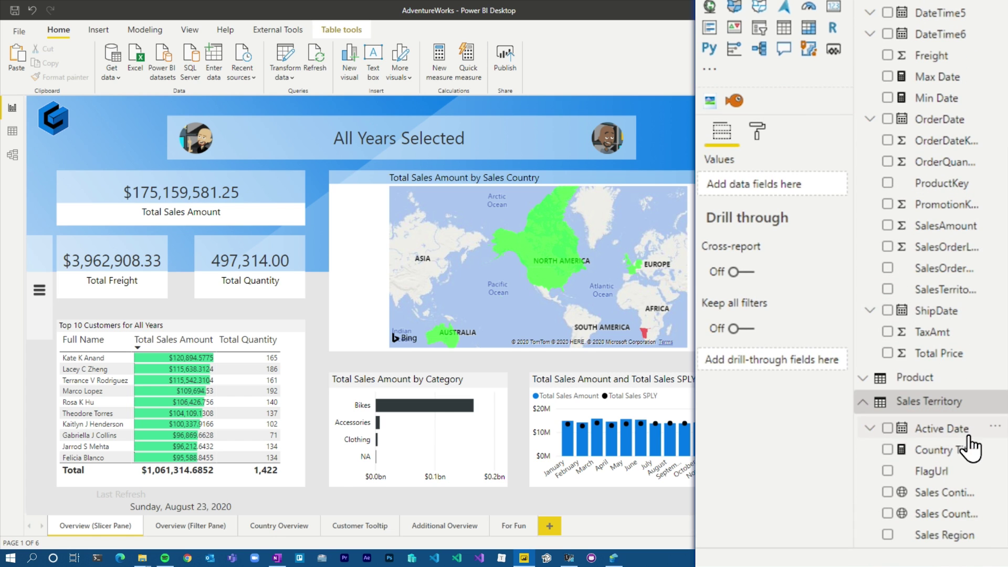
pyautogui.click(12, 131)
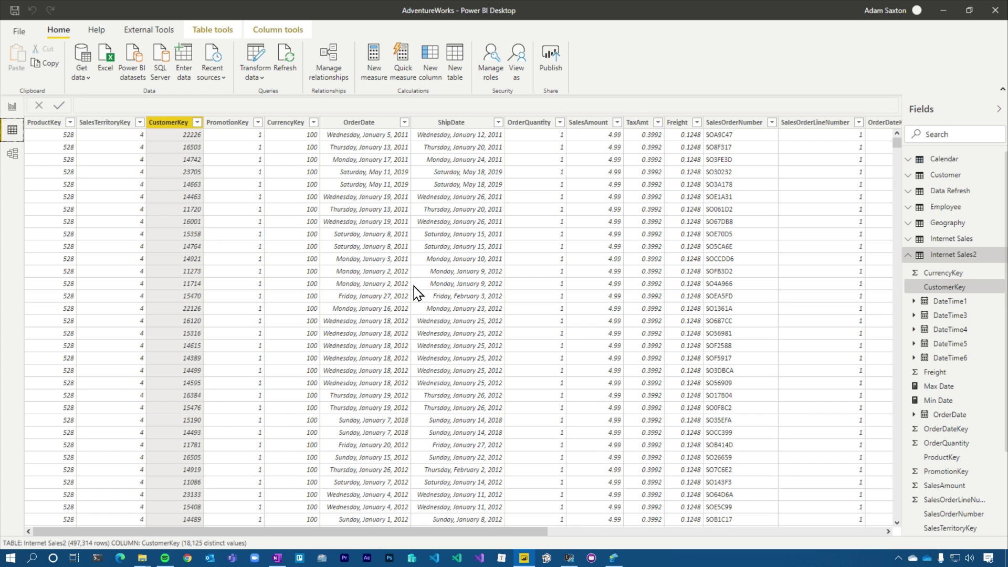
# - Collapse Internet Sales2, inspect Sales Territory's rows and Active Date column, then return to Report view
pyautogui.click(908, 255)
pyautogui.click(962, 306)
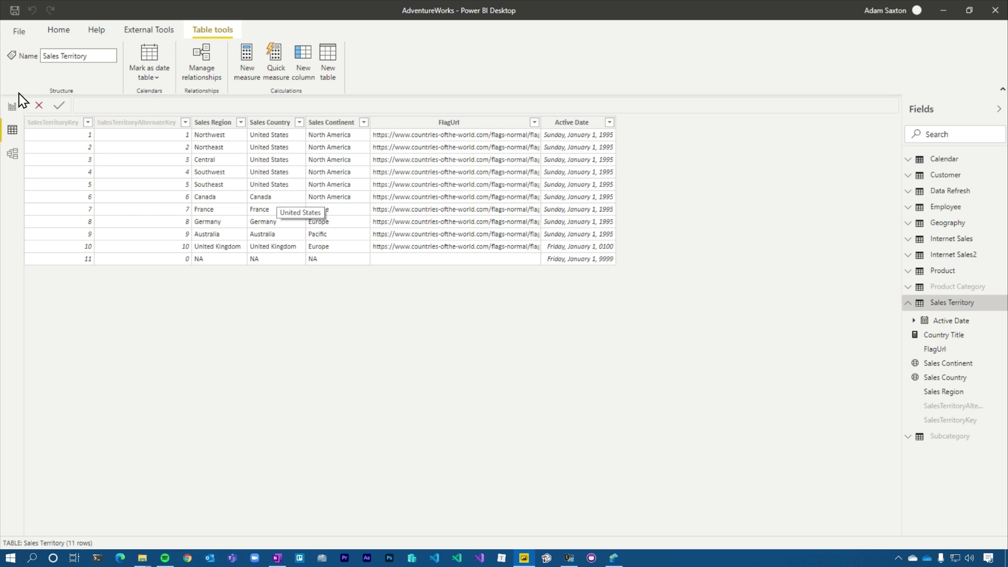
pyautogui.click(12, 108)
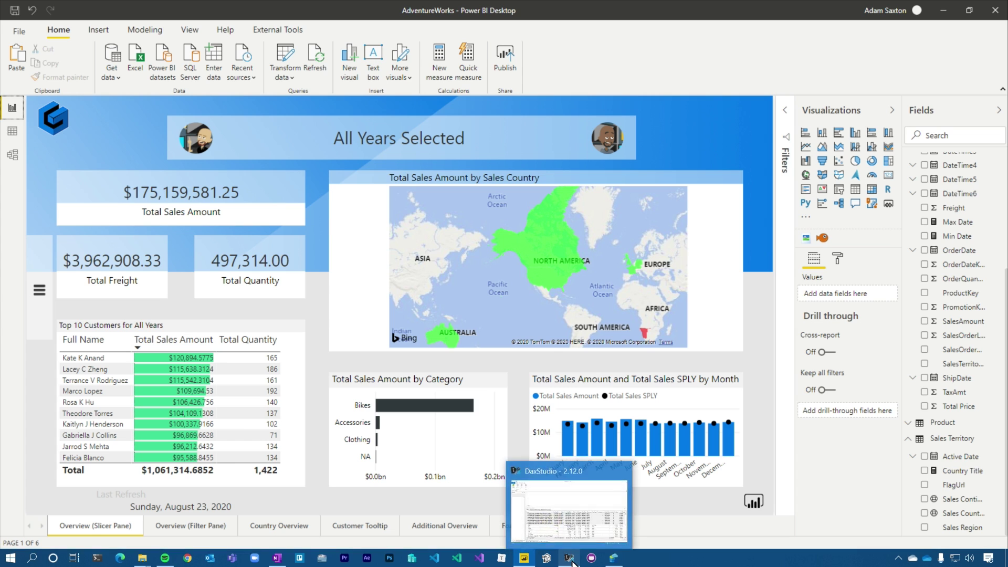
# - Launch DAX Studio from External Tools and view the VertiPaq summary: 1.70 Gb, 25 tables, 213 columns
pyautogui.click(285, 30)
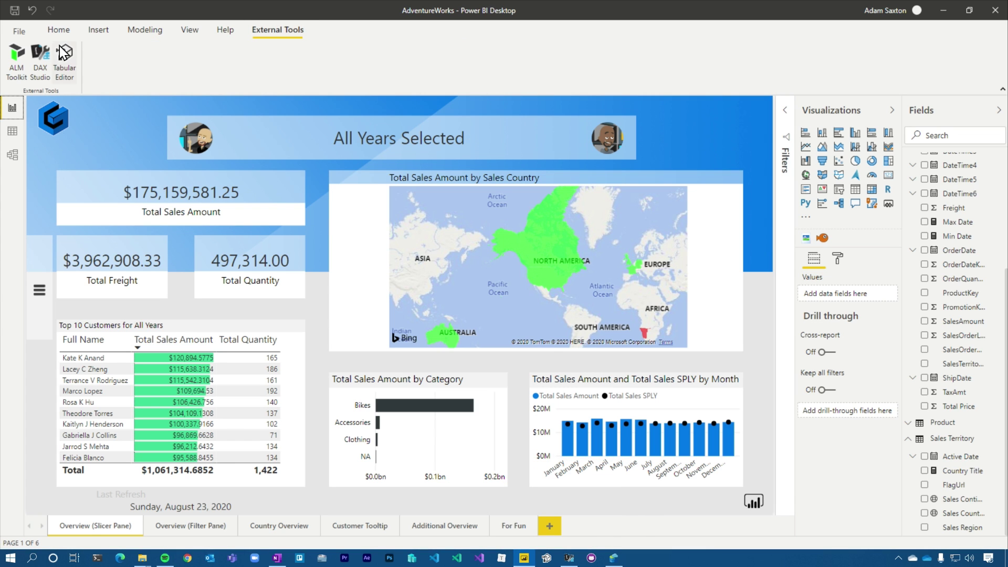
pyautogui.click(42, 65)
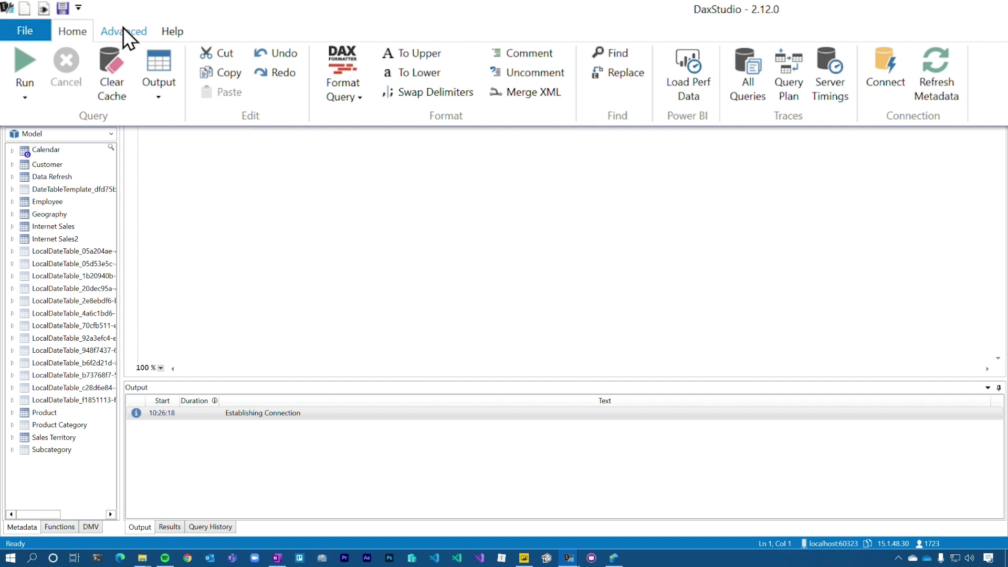
pyautogui.click(122, 31)
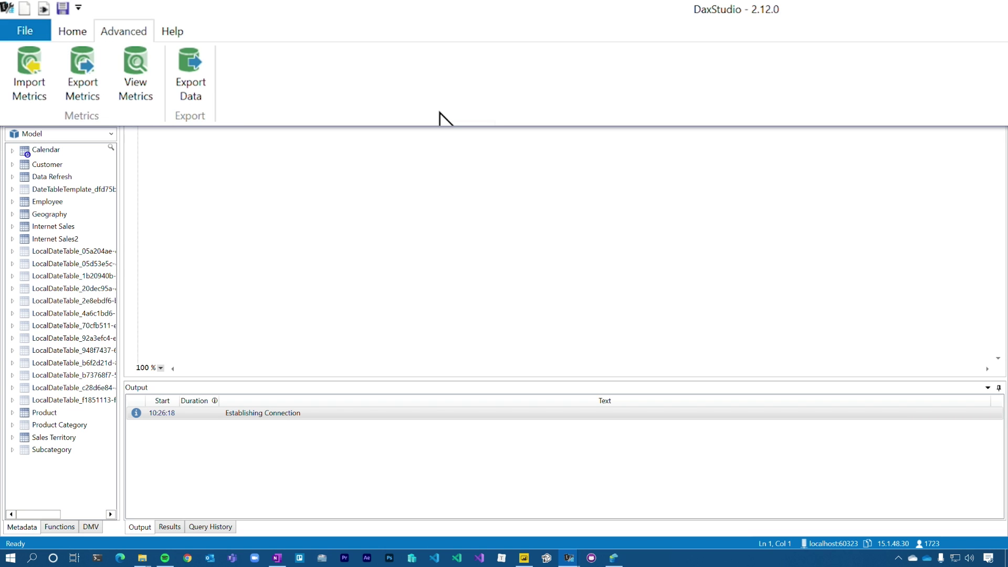
pyautogui.click(135, 68)
pyautogui.moveTo(403, 378); pyautogui.dragTo(407, 261)
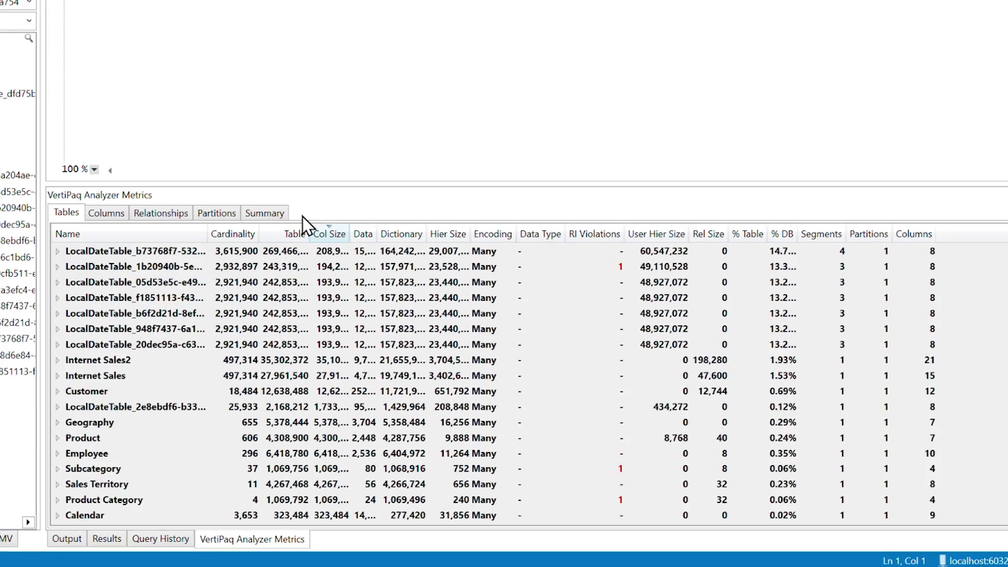
pyautogui.click(290, 280)
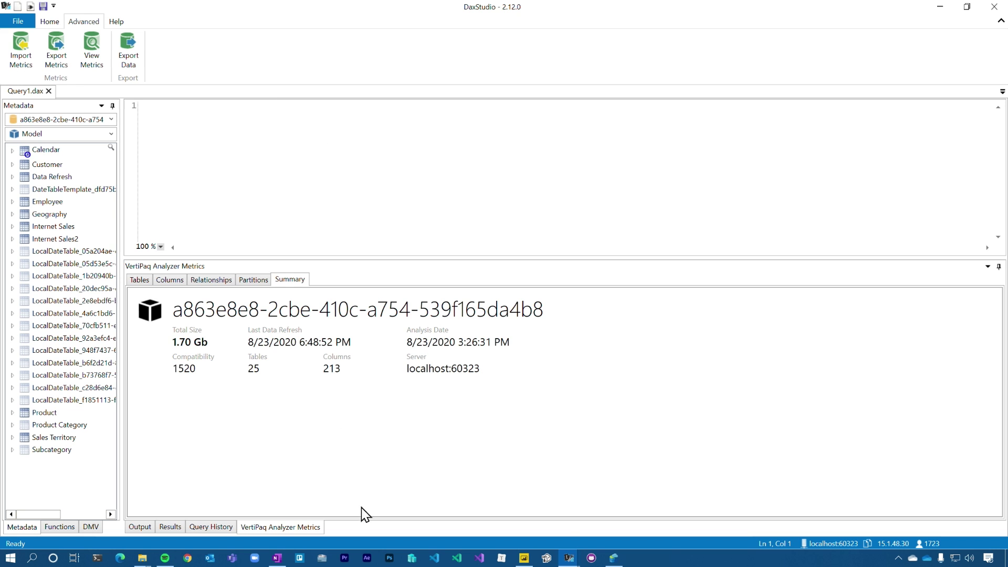
# - In Power BI Options, uncheck Auto date/time under Current File > Data Load
pyautogui.click(524, 558)
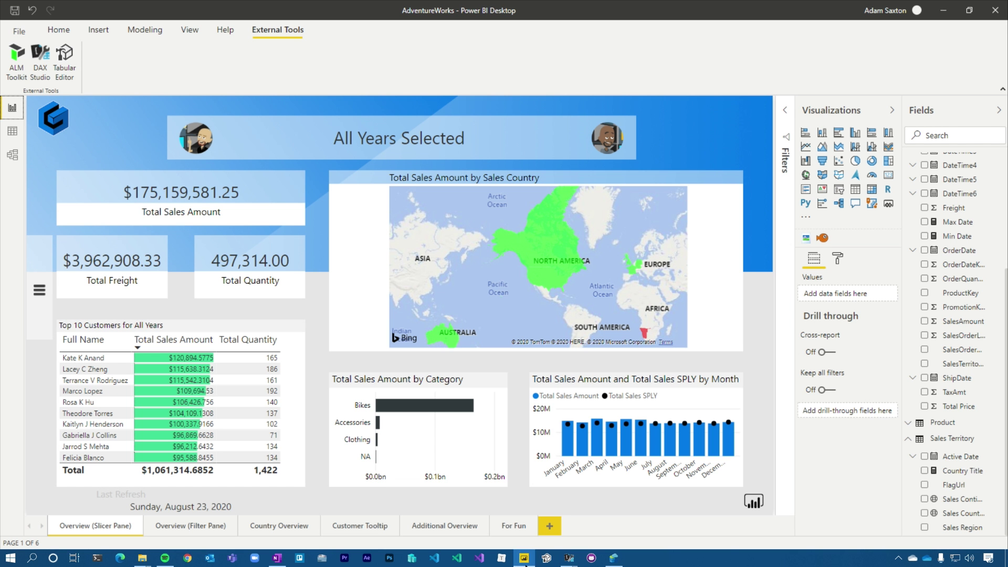
pyautogui.click(70, 32)
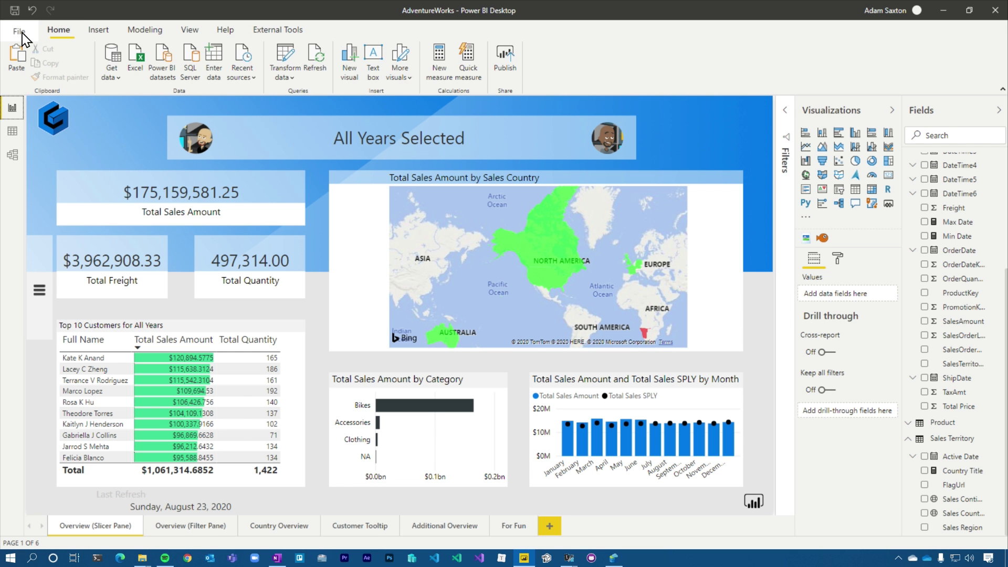
pyautogui.click(21, 31)
pyautogui.click(59, 214)
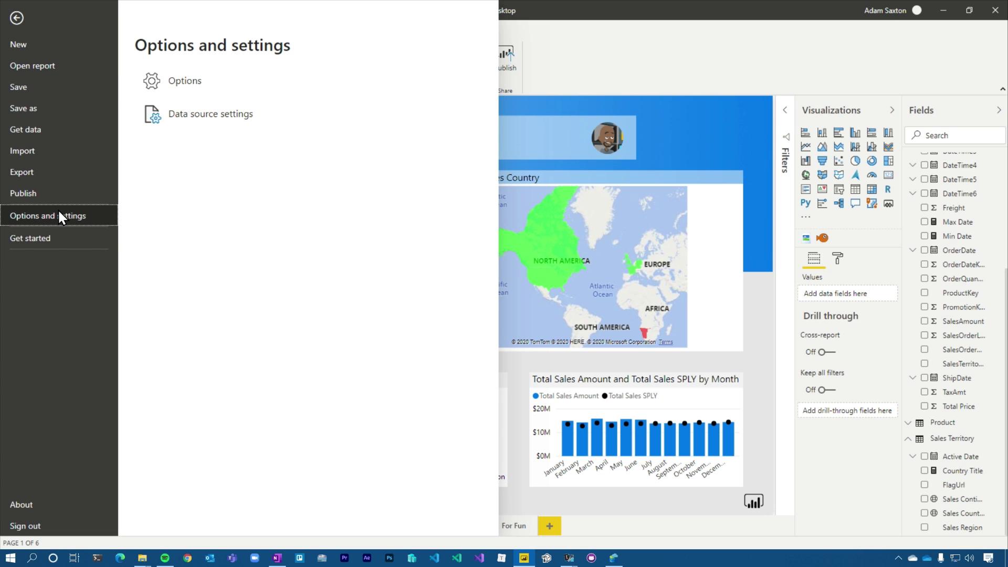
pyautogui.click(191, 86)
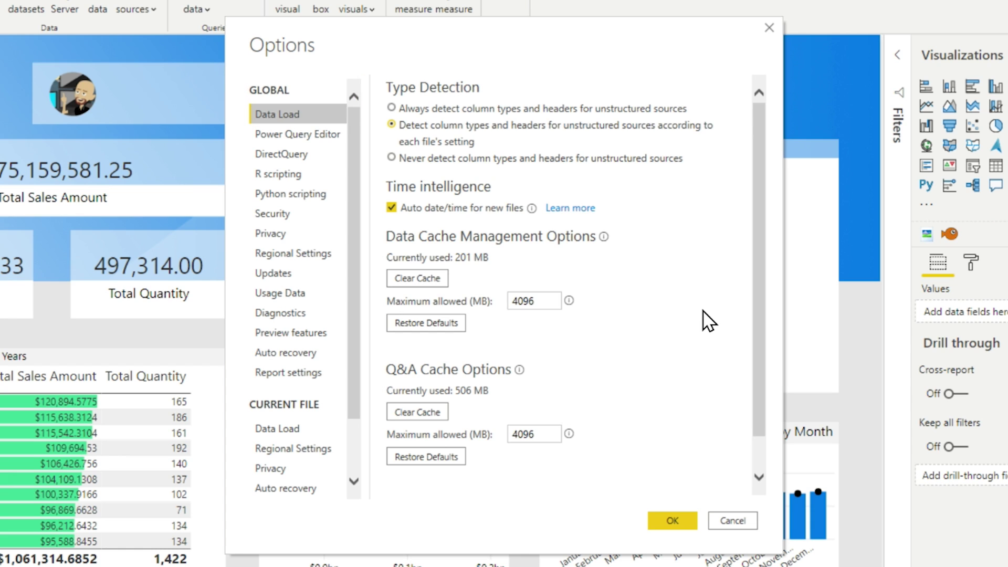
pyautogui.click(276, 428)
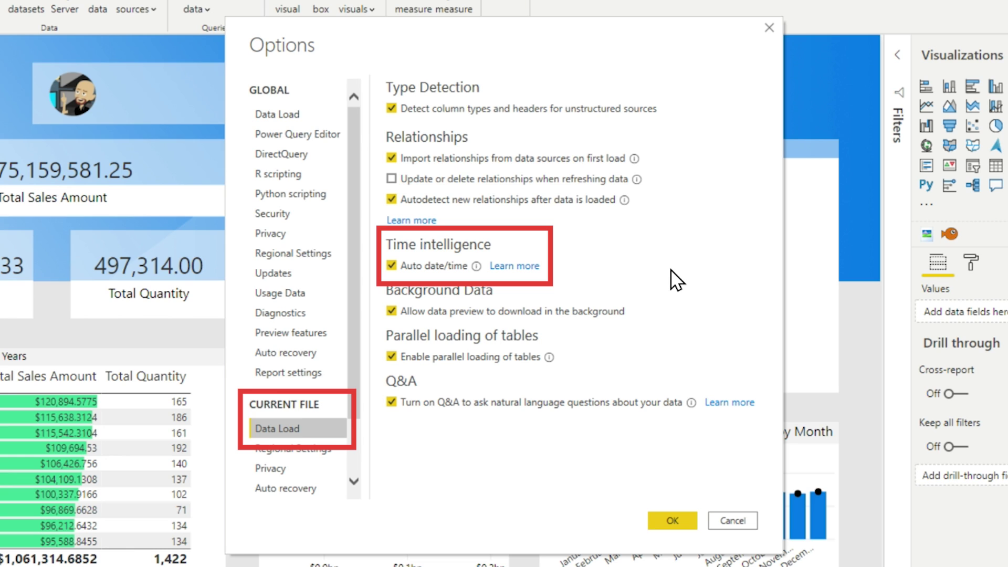
pyautogui.click(409, 264)
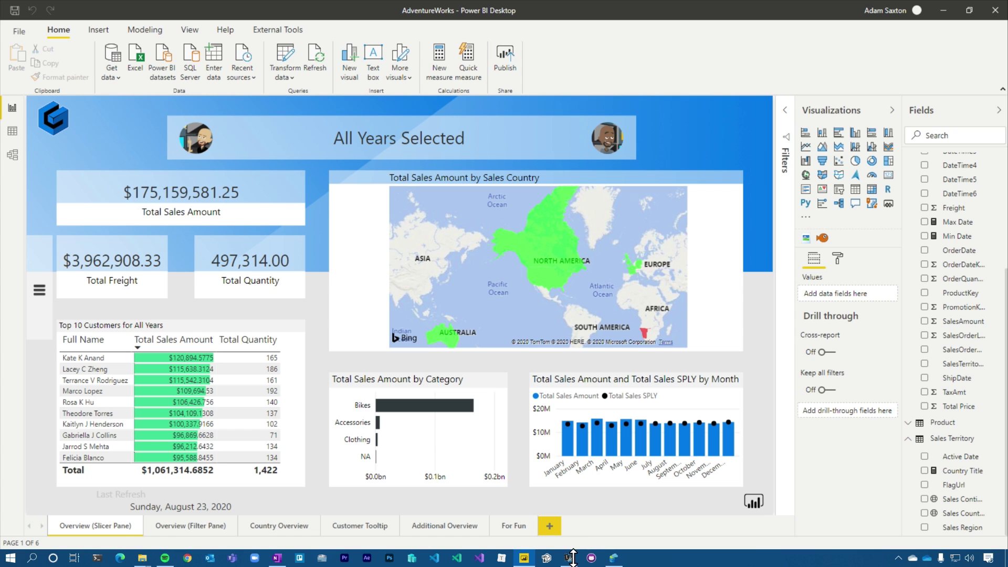
# - Back in DAX Studio, refresh View Metrics to show 69.30 Mb, 11 tables, 101 columns
pyautogui.moveTo(566, 560)
pyautogui.click(637, 513)
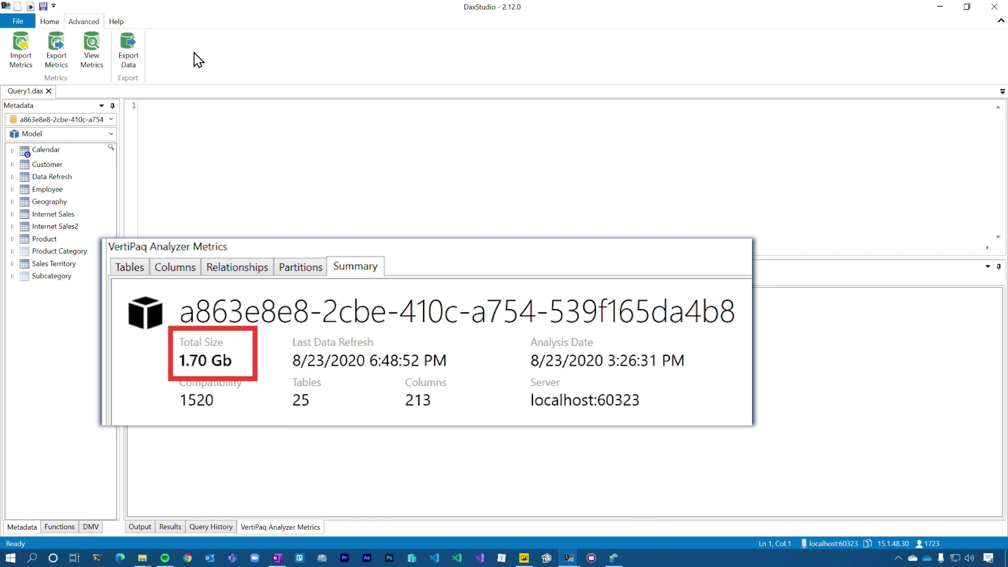
pyautogui.click(90, 43)
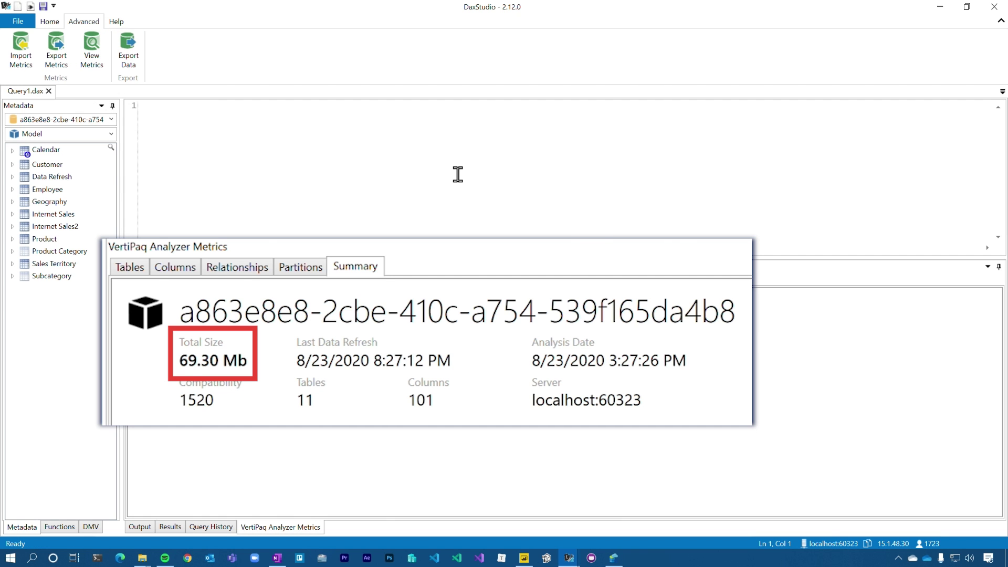